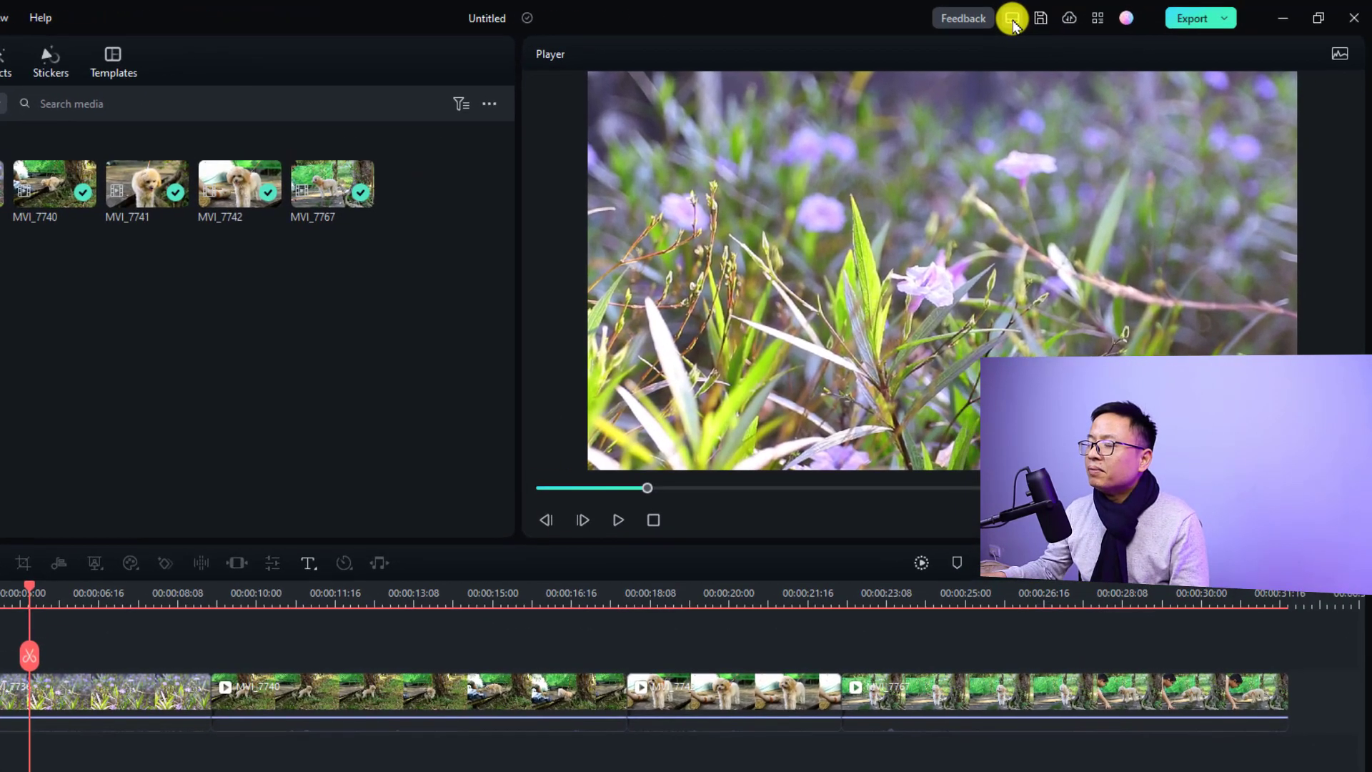
Switch the workspace to the Short Video layout and briefly preview the MVI_7736 clip.
left_click(1012, 19)
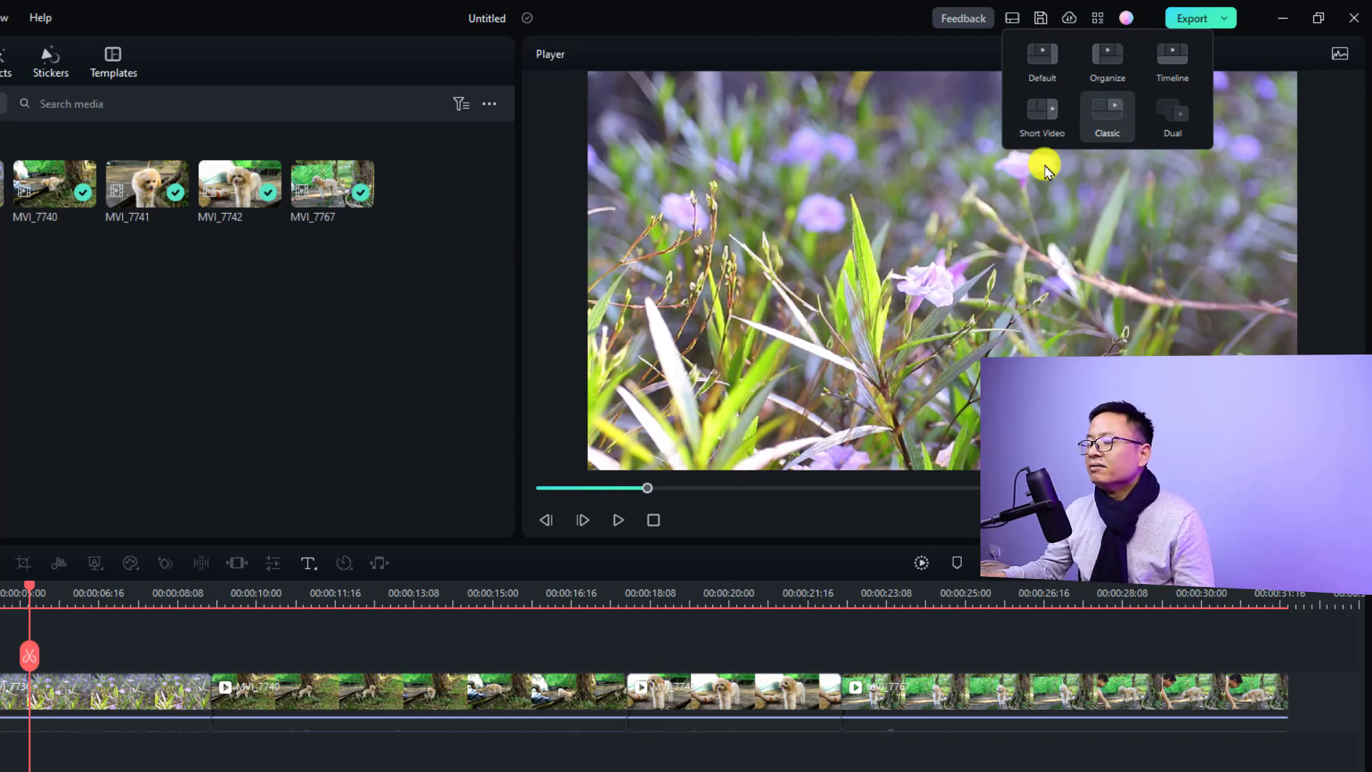
left_click(1043, 115)
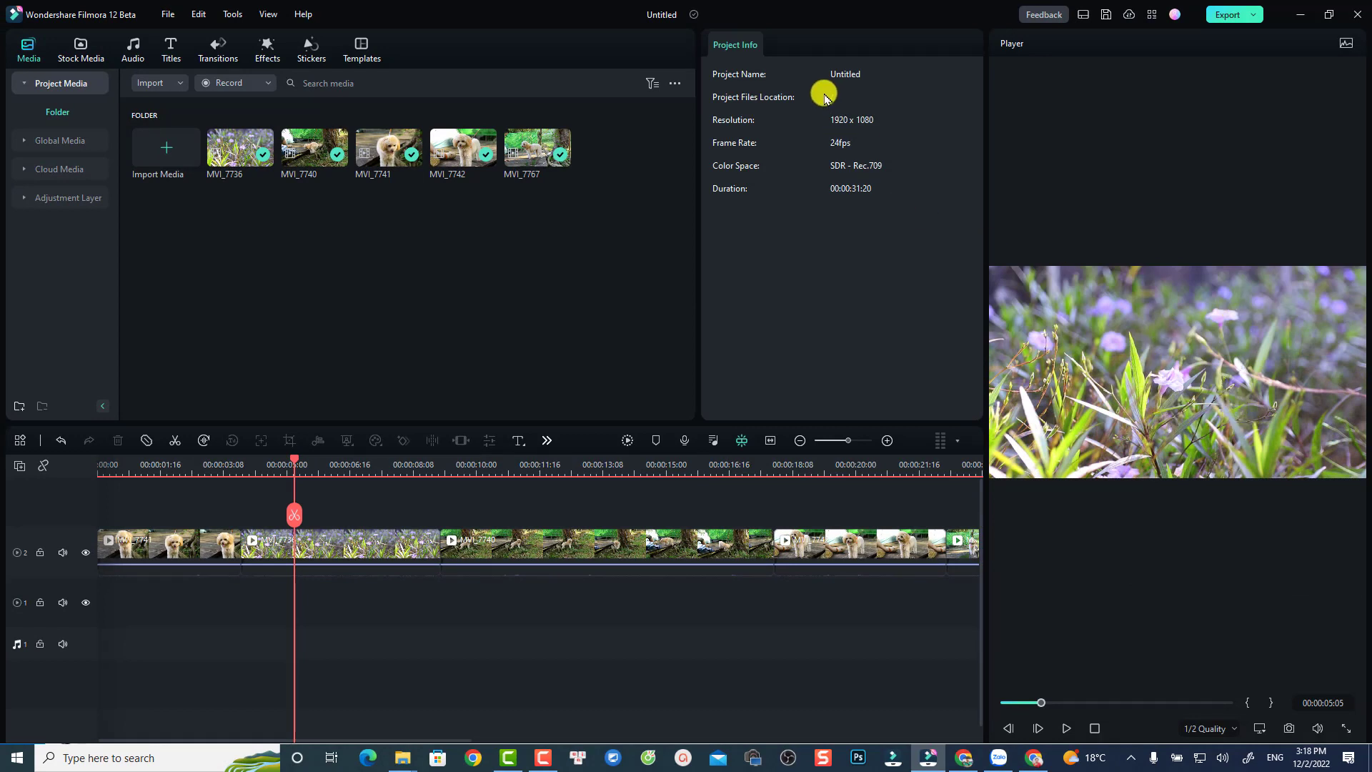
left_click(398, 543)
key("space")
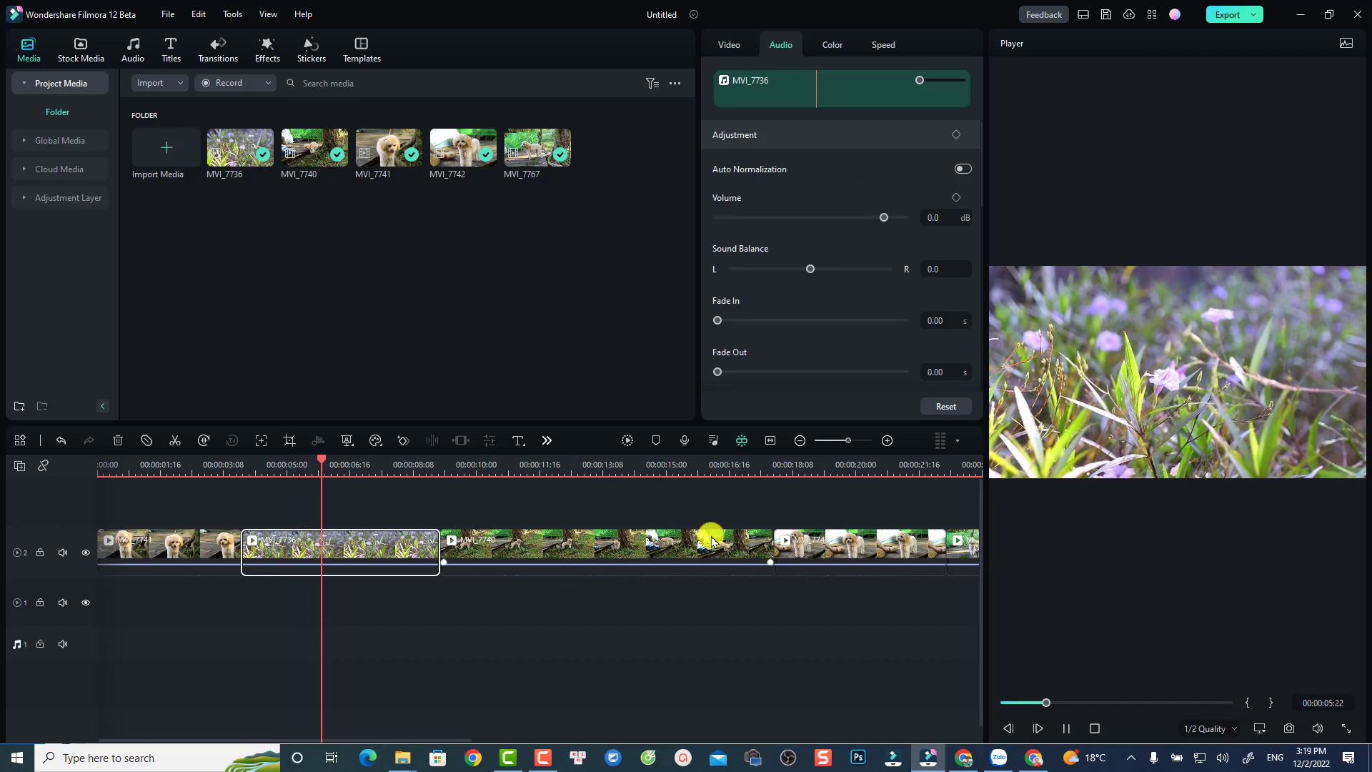
key("space")
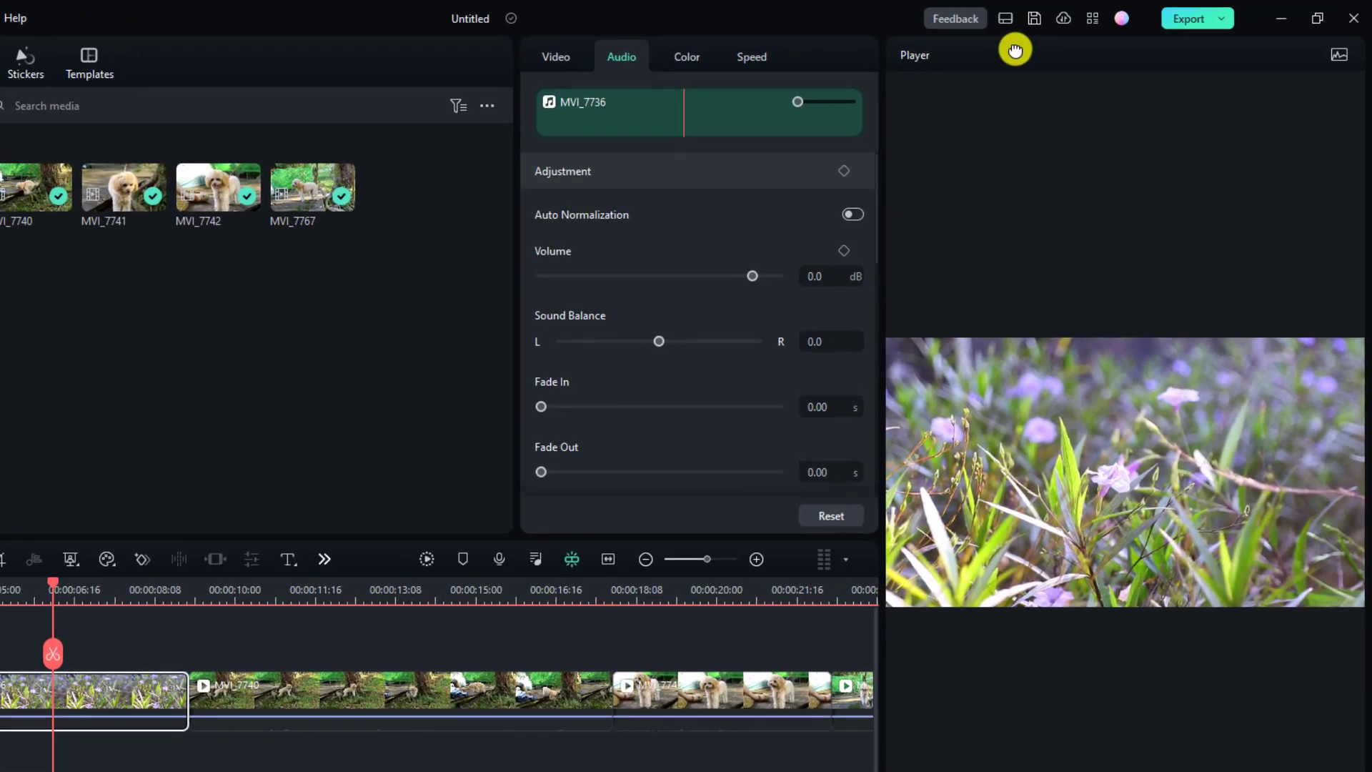
Change the workspace to the Organize layout and display the transitions library.
left_click(1005, 19)
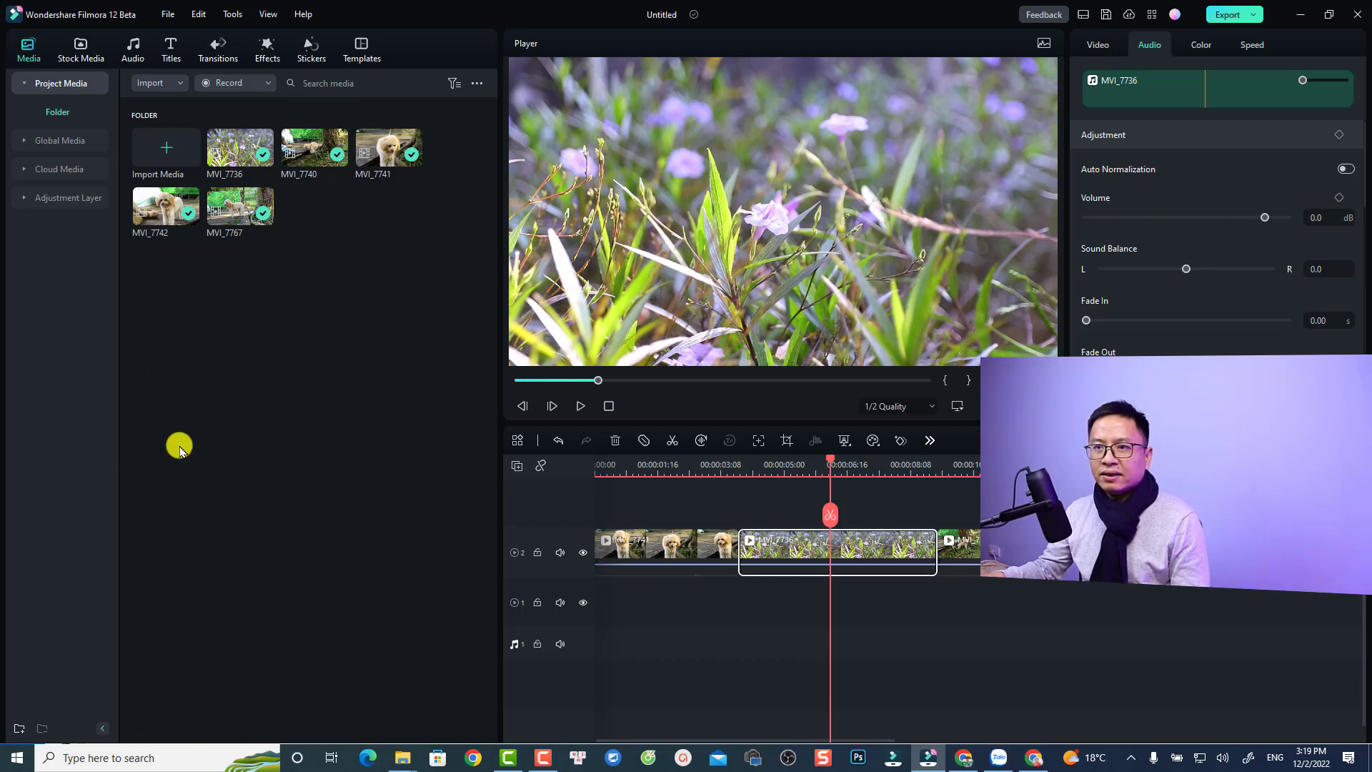
left_click(49, 146)
left_click(217, 47)
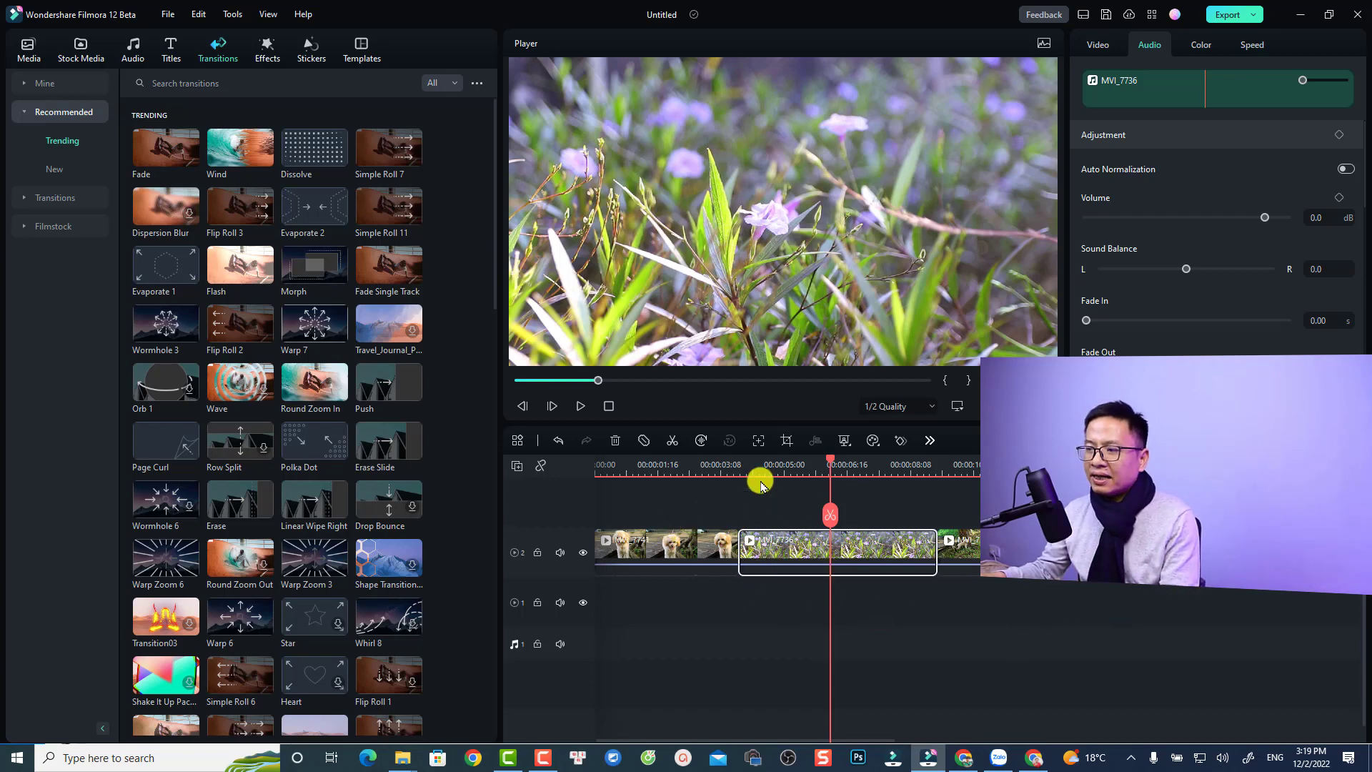
Place the playhead at the start of the MVI_7736 clip and narrow the library area.
left_click(741, 466)
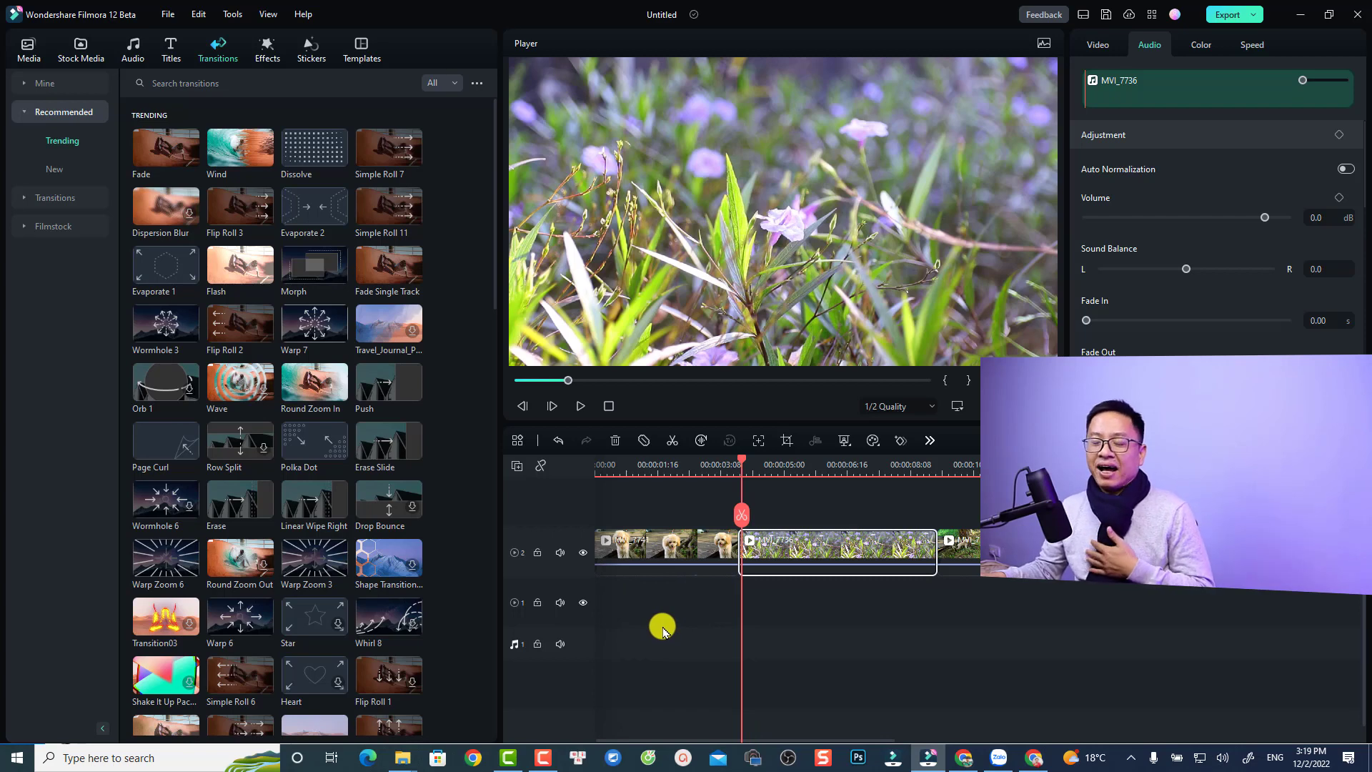
left_click_drag(498, 576, 389, 578)
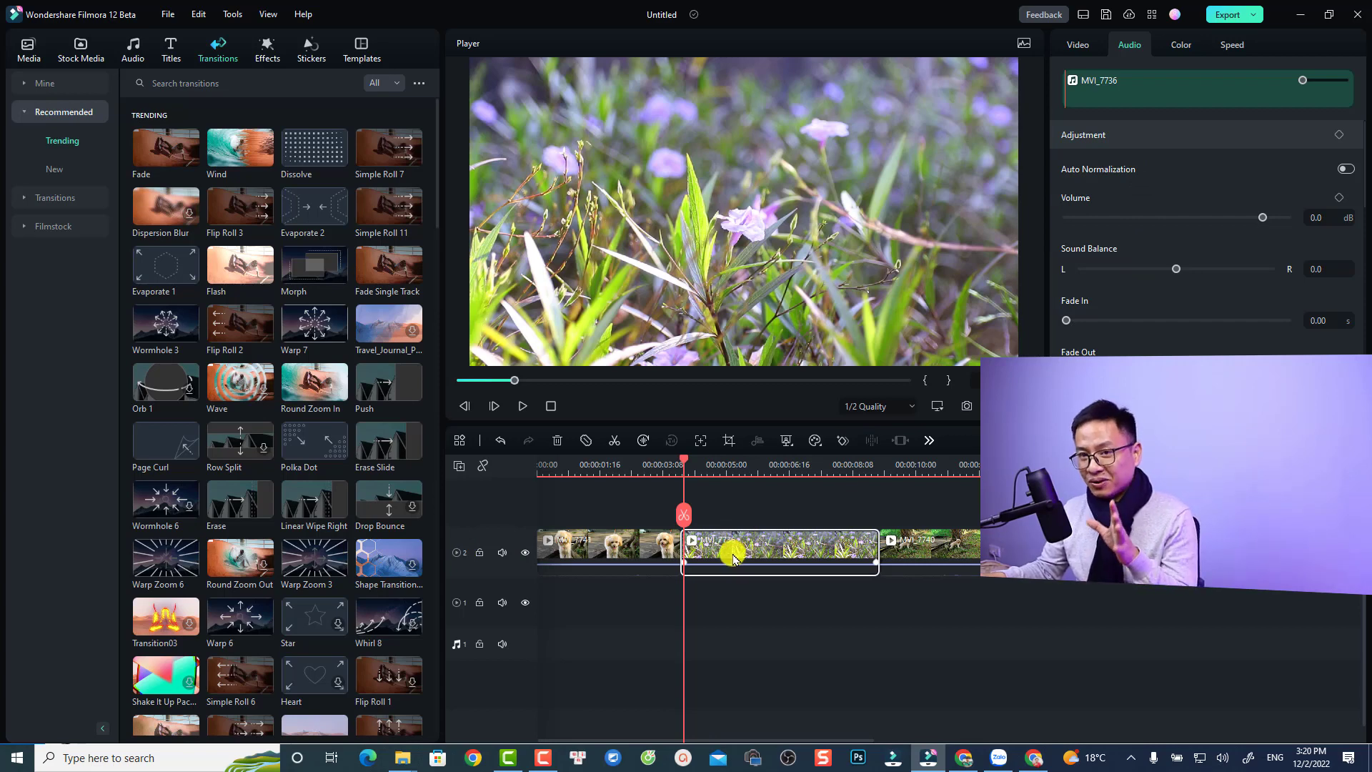
Apply the Timeline layout and place the Crop effect on the track above the MVI_7736 clip, with a short playback.
left_click(1084, 14)
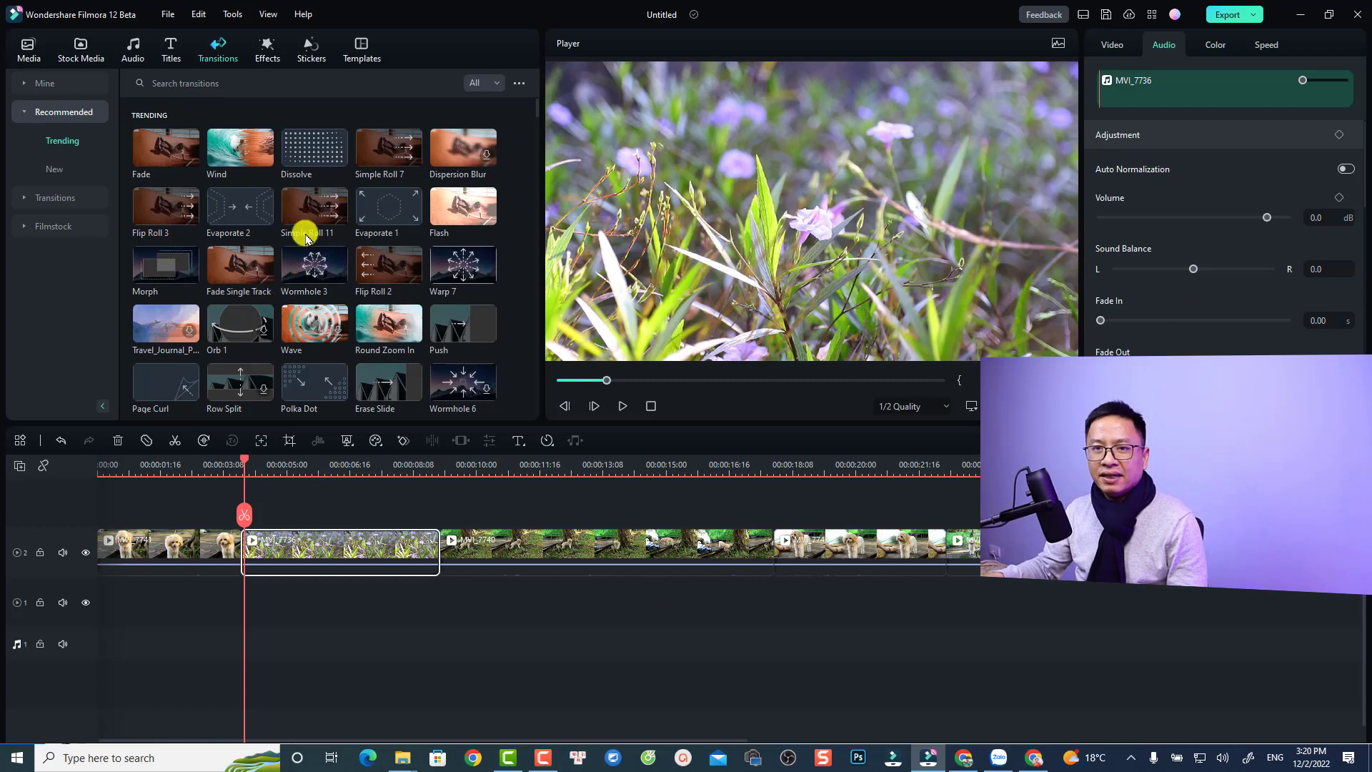
mouse_move(281, 282)
left_mouse_down()
mouse_move(337, 408)
mouse_move(365, 529)
left_mouse_up()
left_click(263, 51)
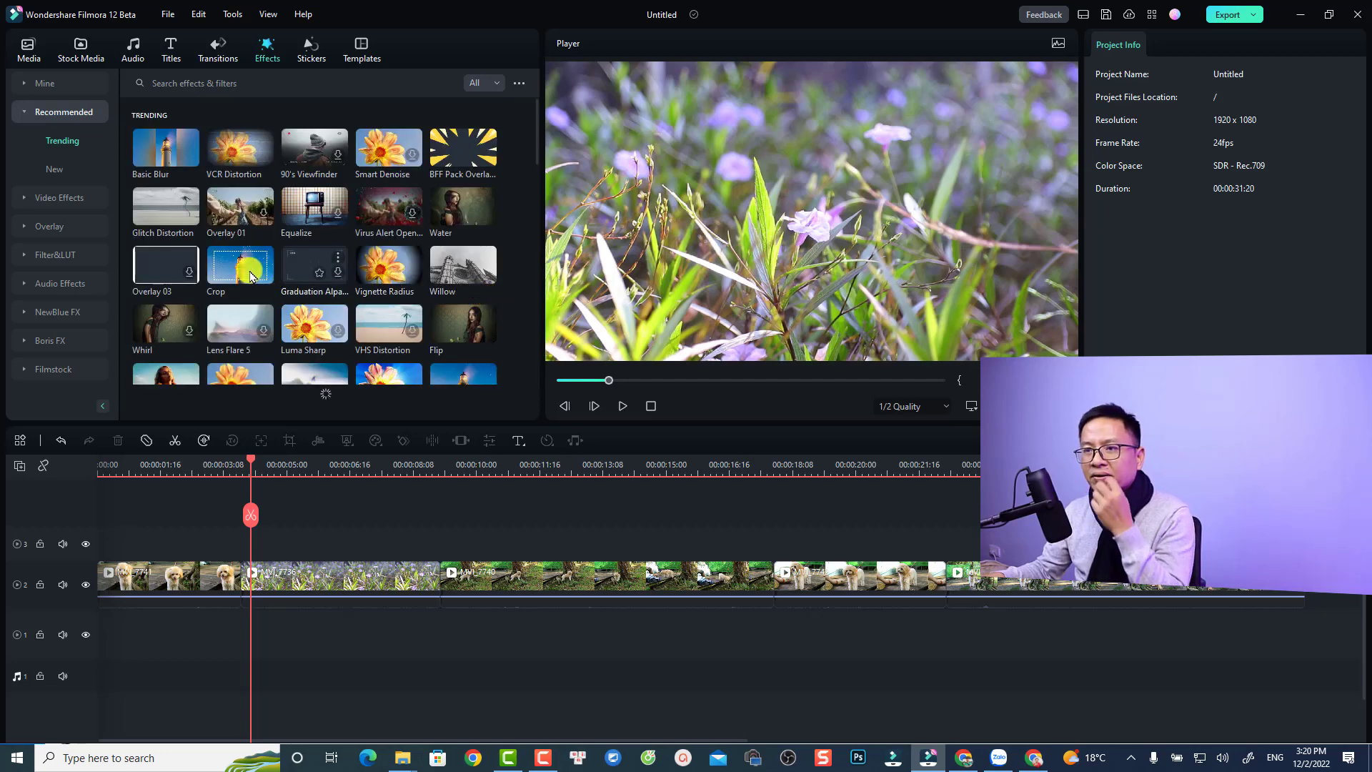
left_click_drag(235, 278, 252, 558)
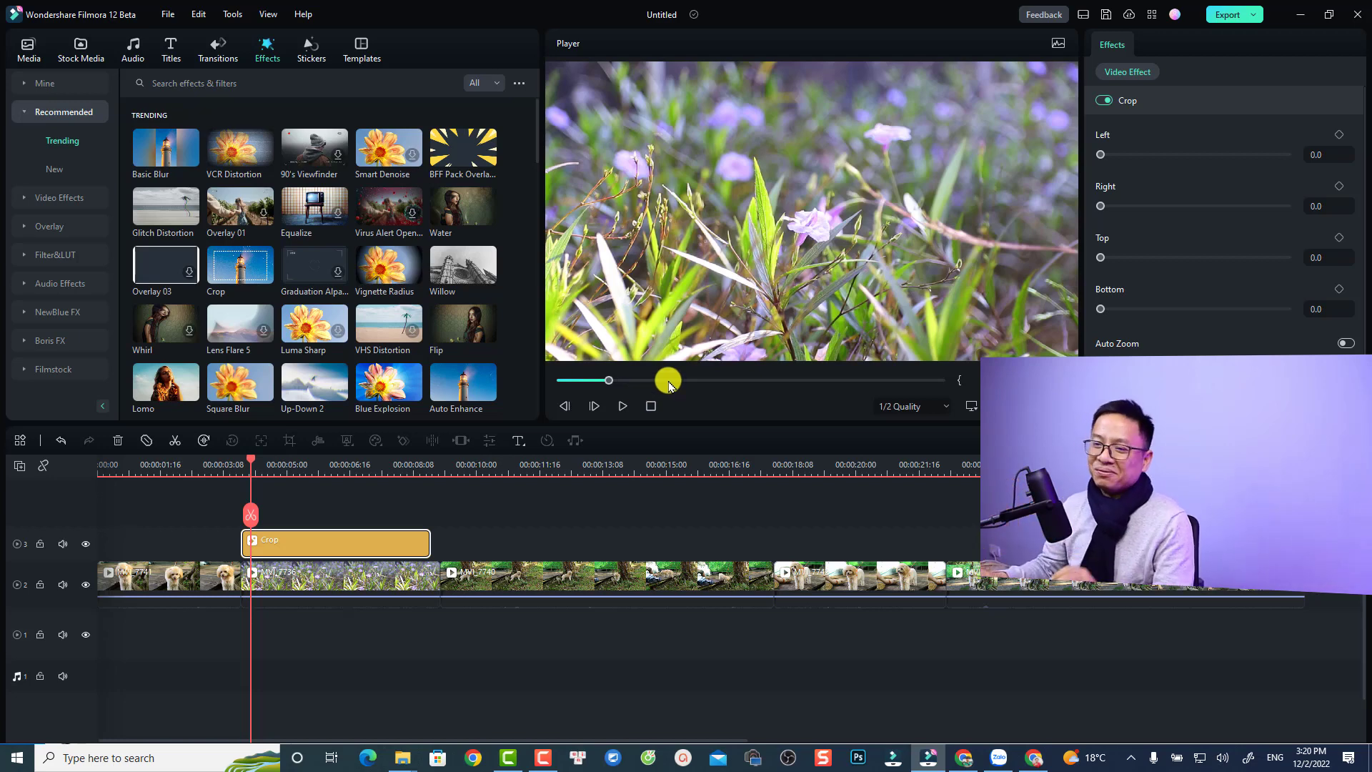
key("space")
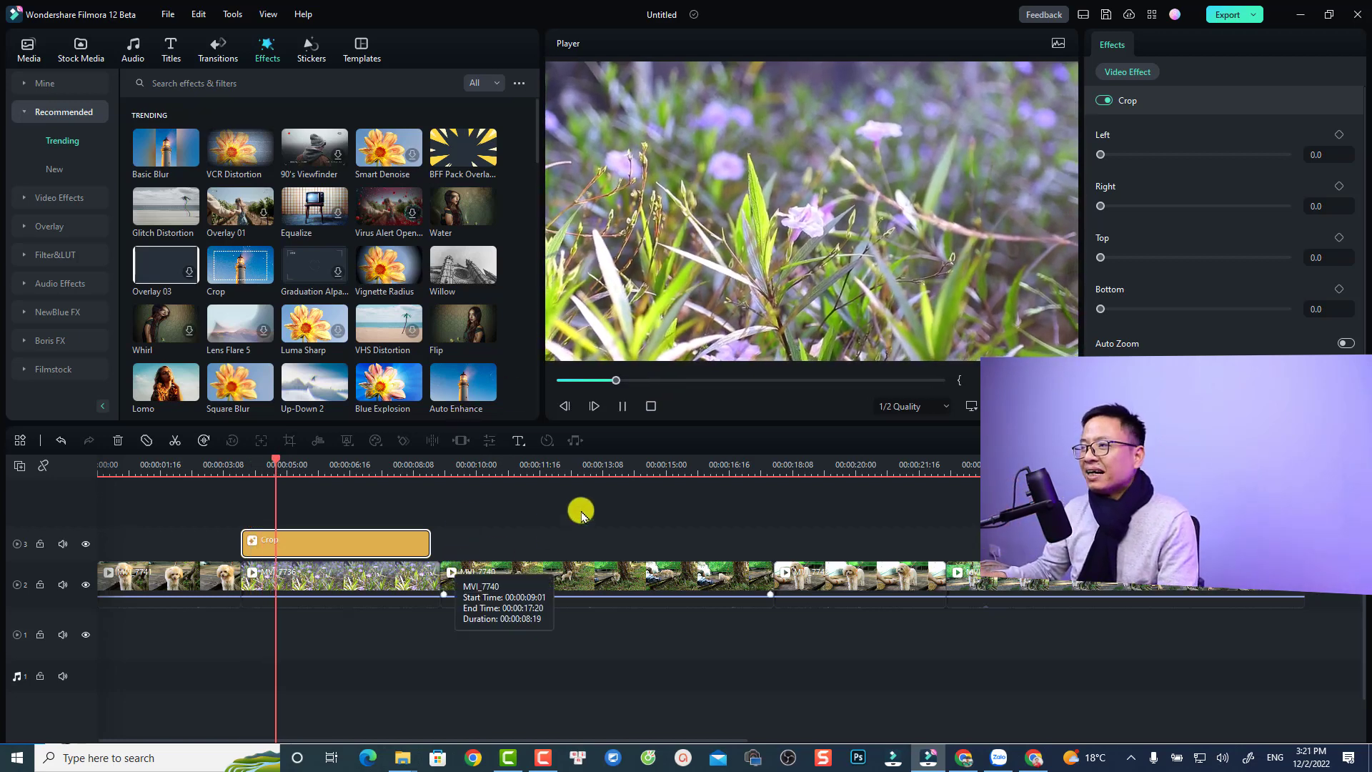
key("space")
Set the workspace to the Default layout and play a short part of the MVI_7736 clip.
left_click(1083, 14)
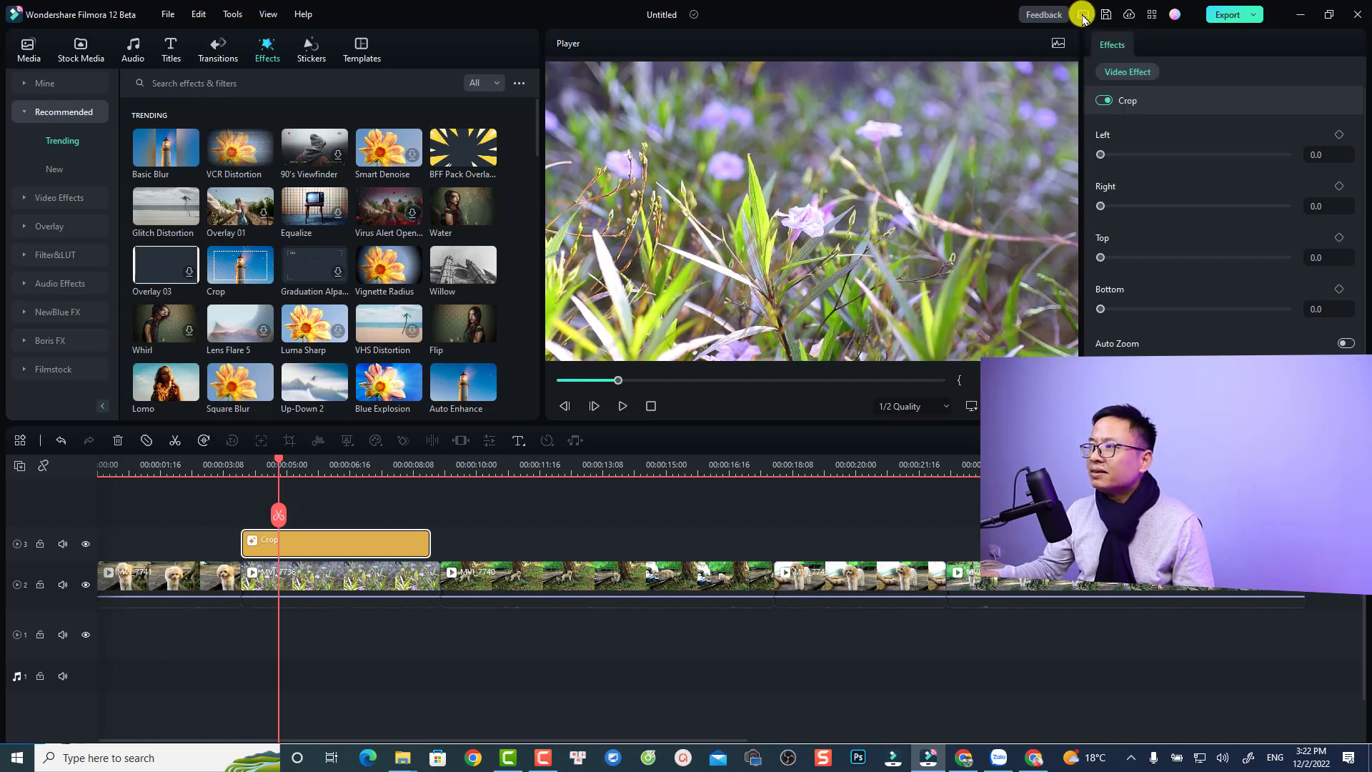
mouse_move(1084, 18)
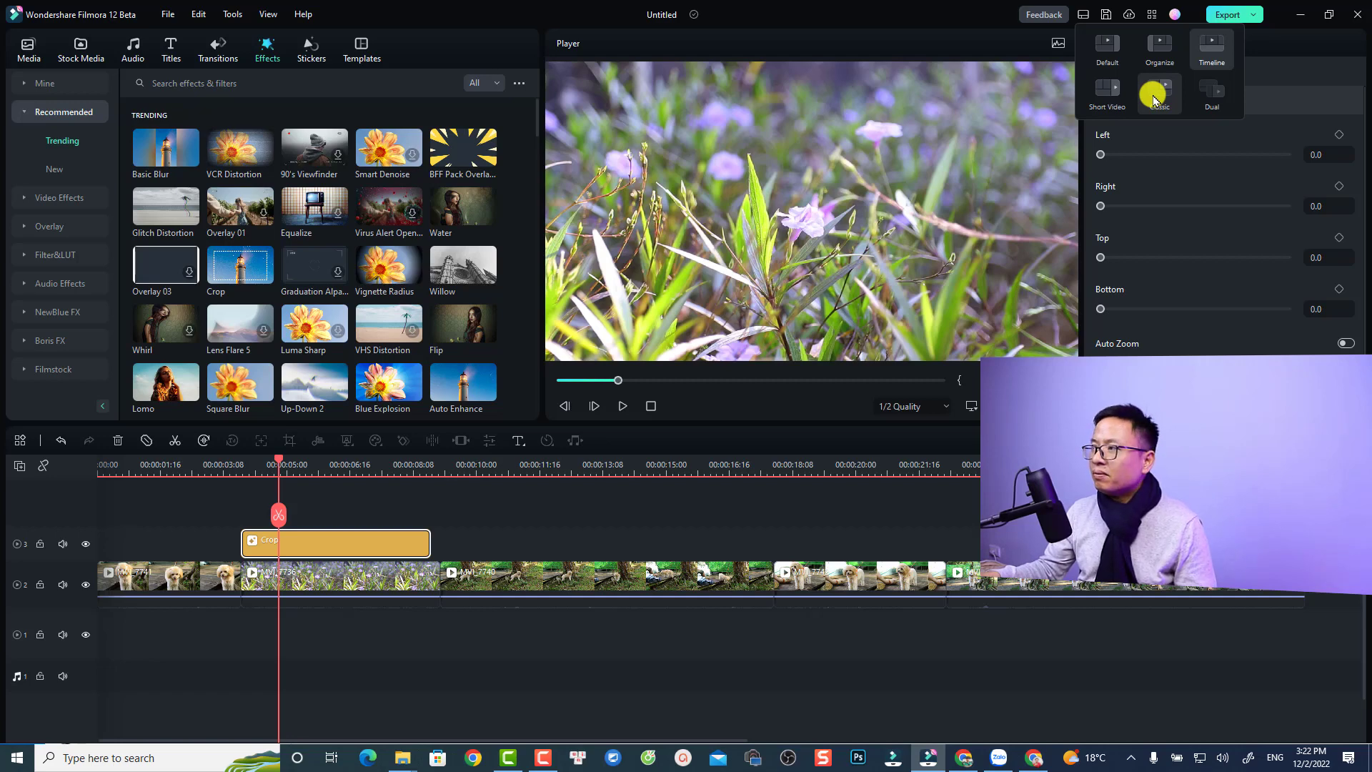
left_click(1106, 54)
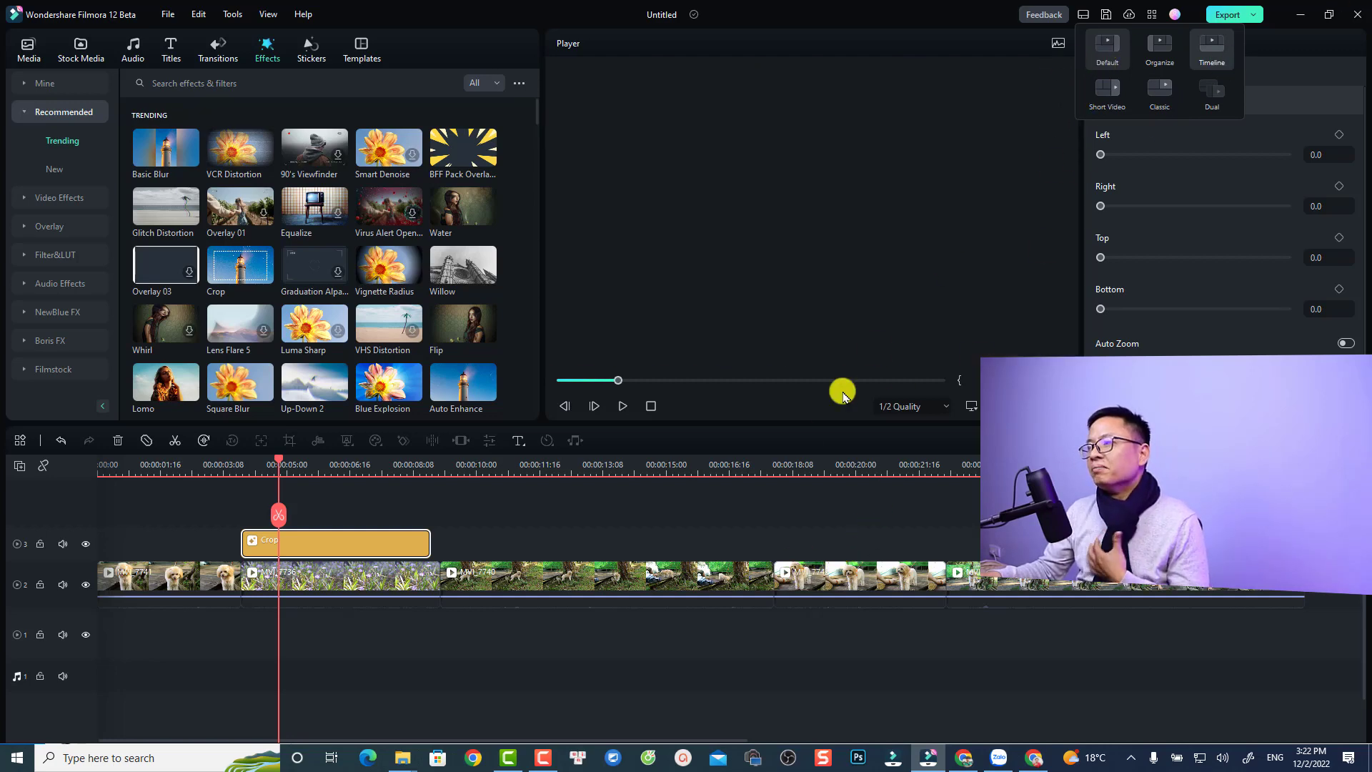
left_click(557, 643)
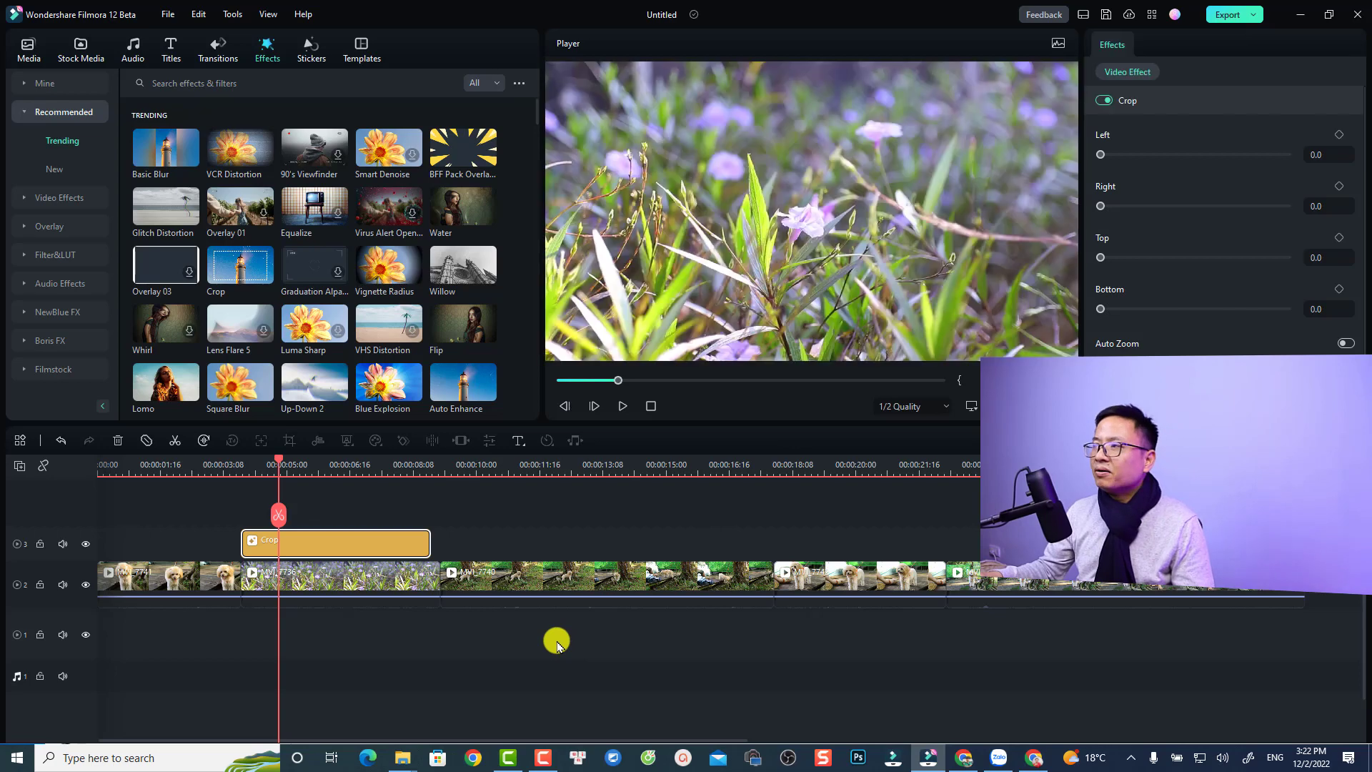
left_click(384, 592)
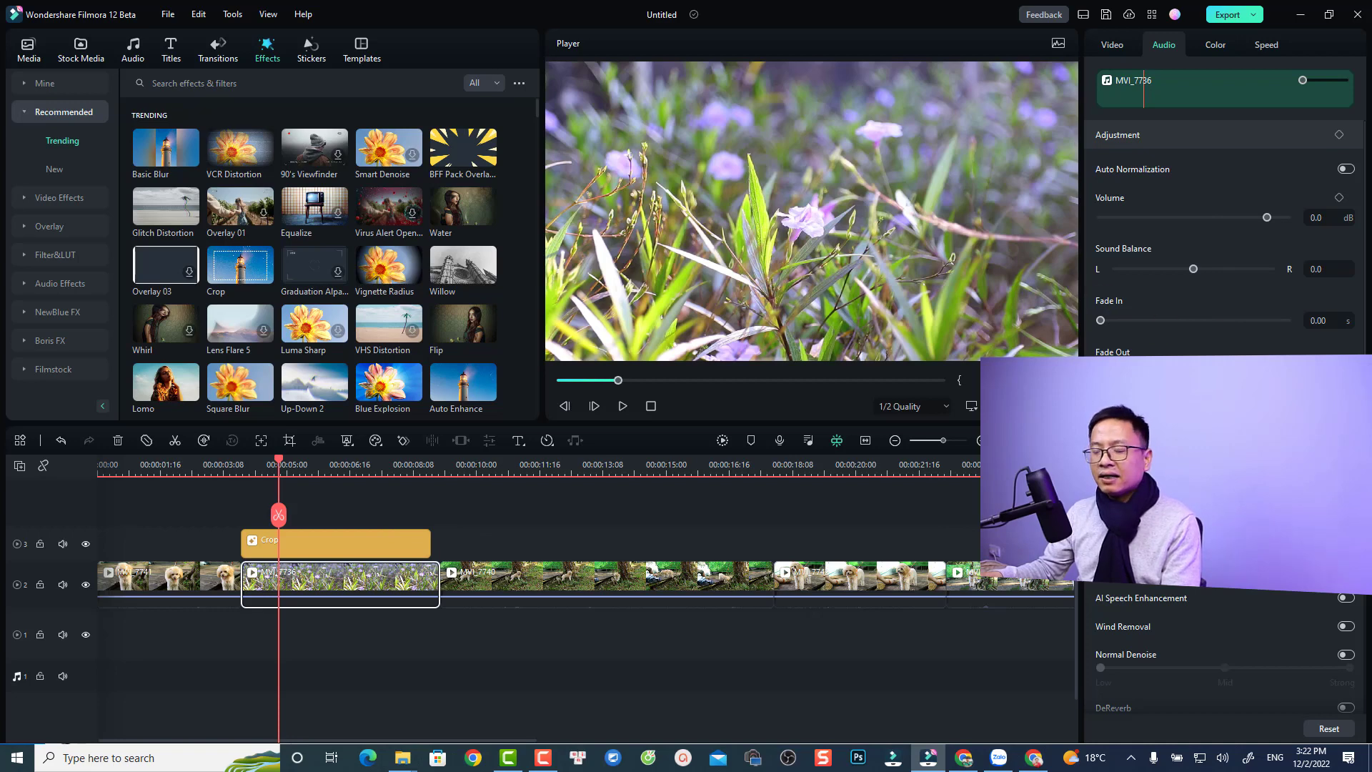
key("space")
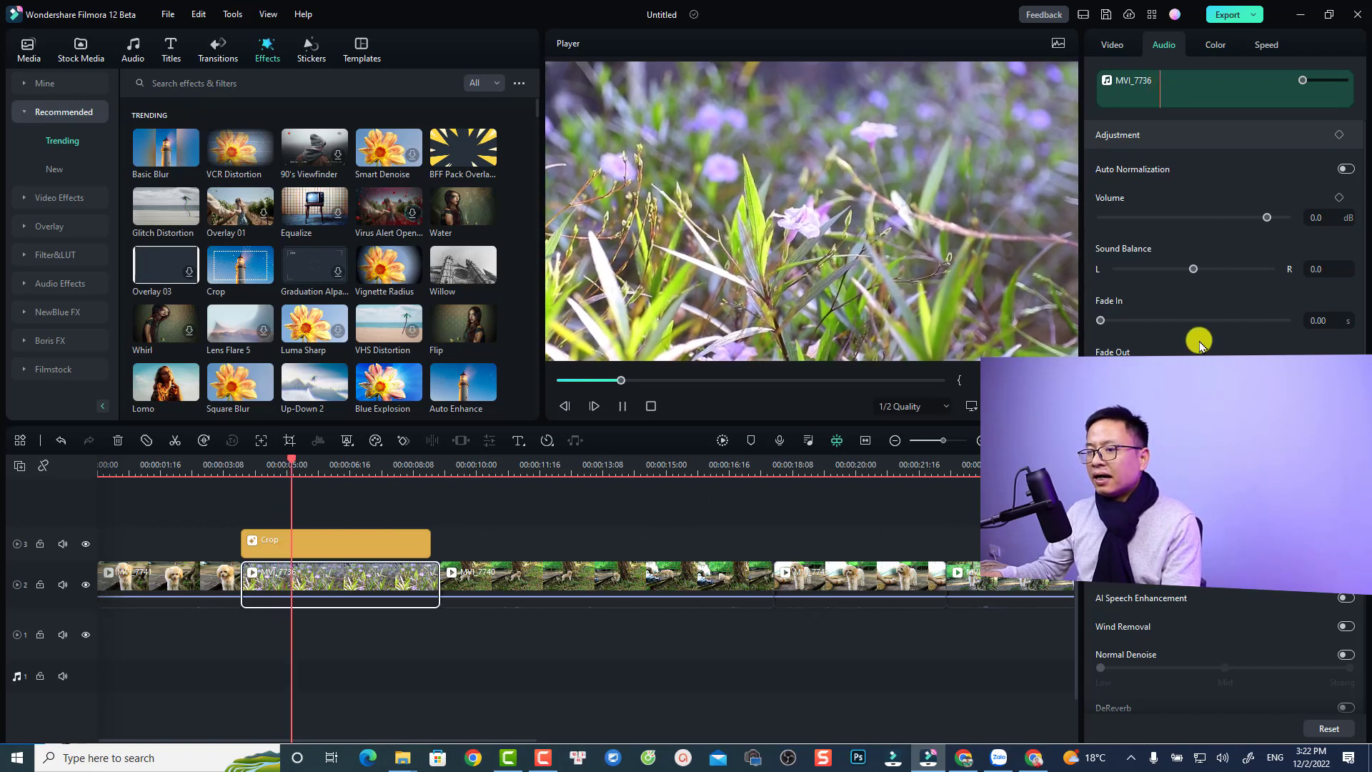
key("space")
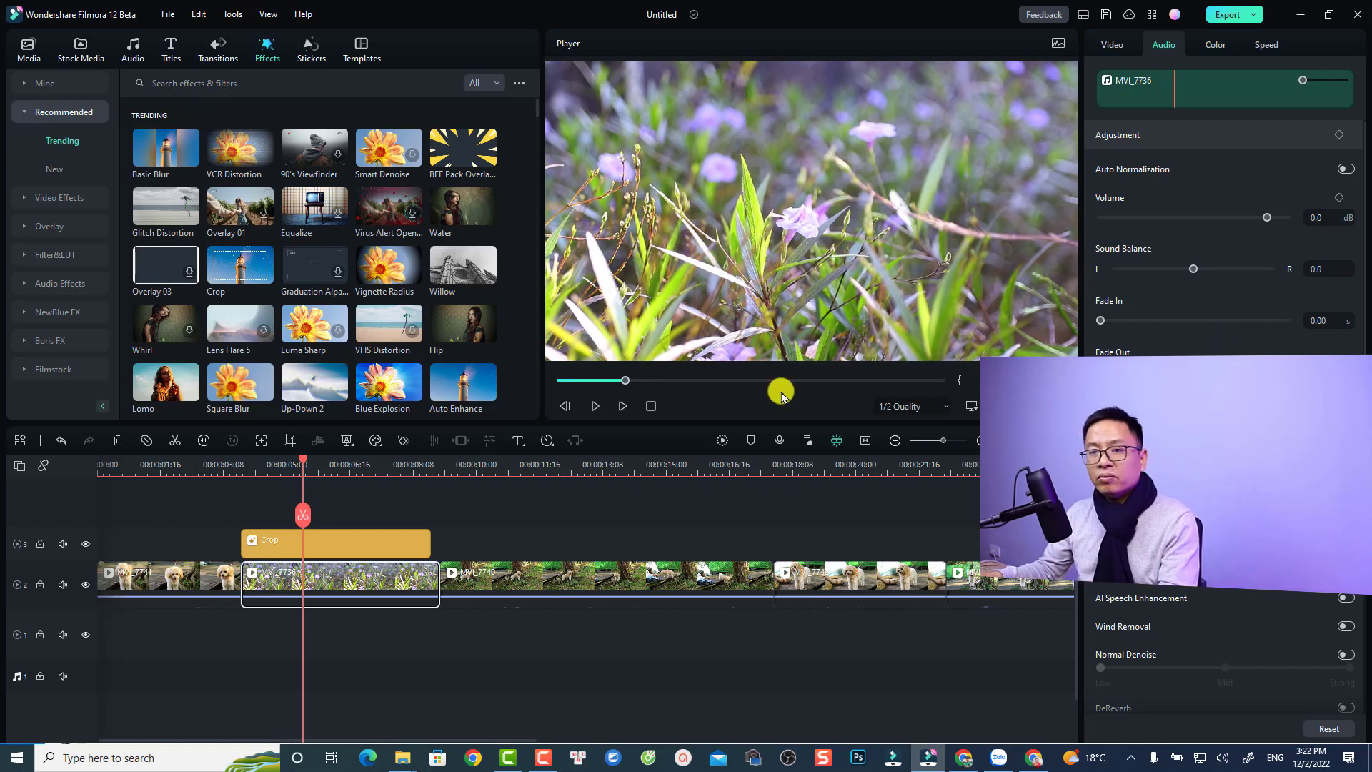
Toggle the video preview between full screen and the normal editing view.
key("alt+Return")
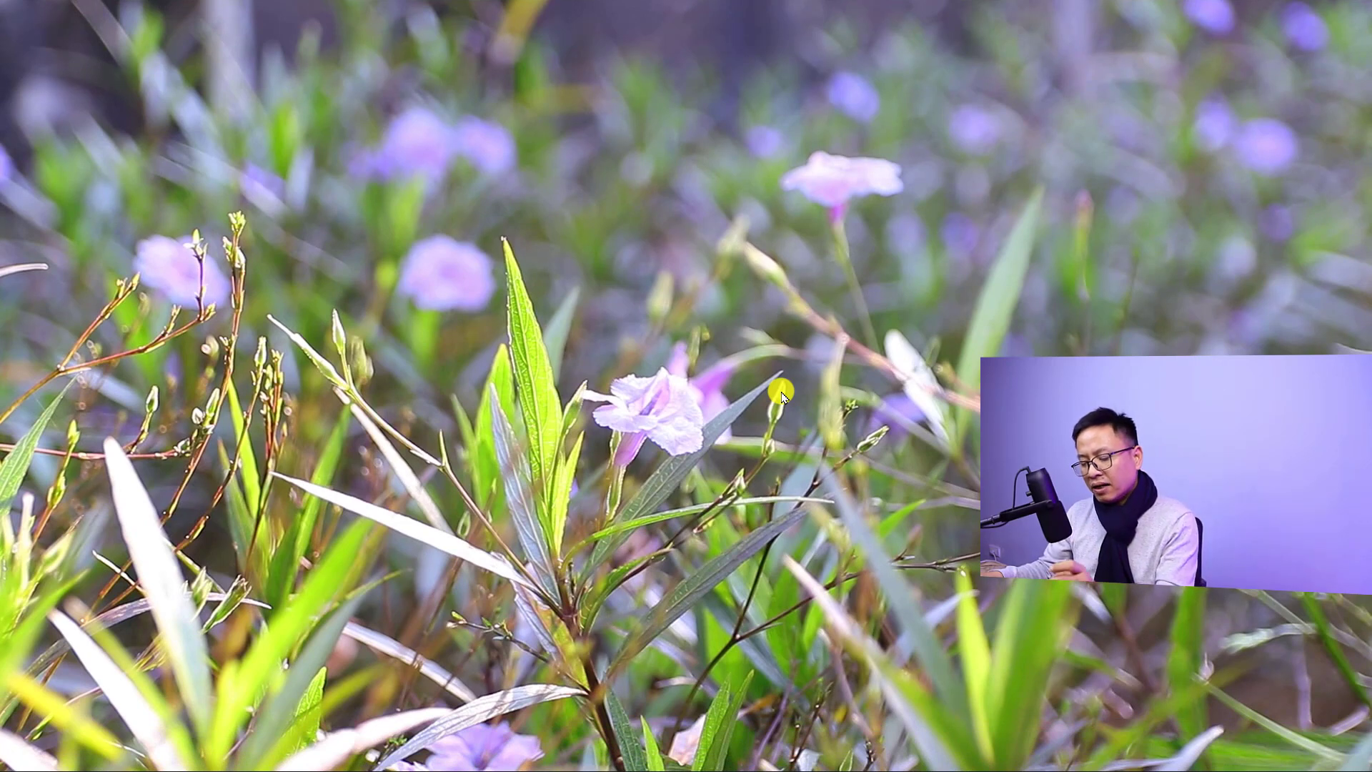
key("alt+Return")
key("alt+Return")
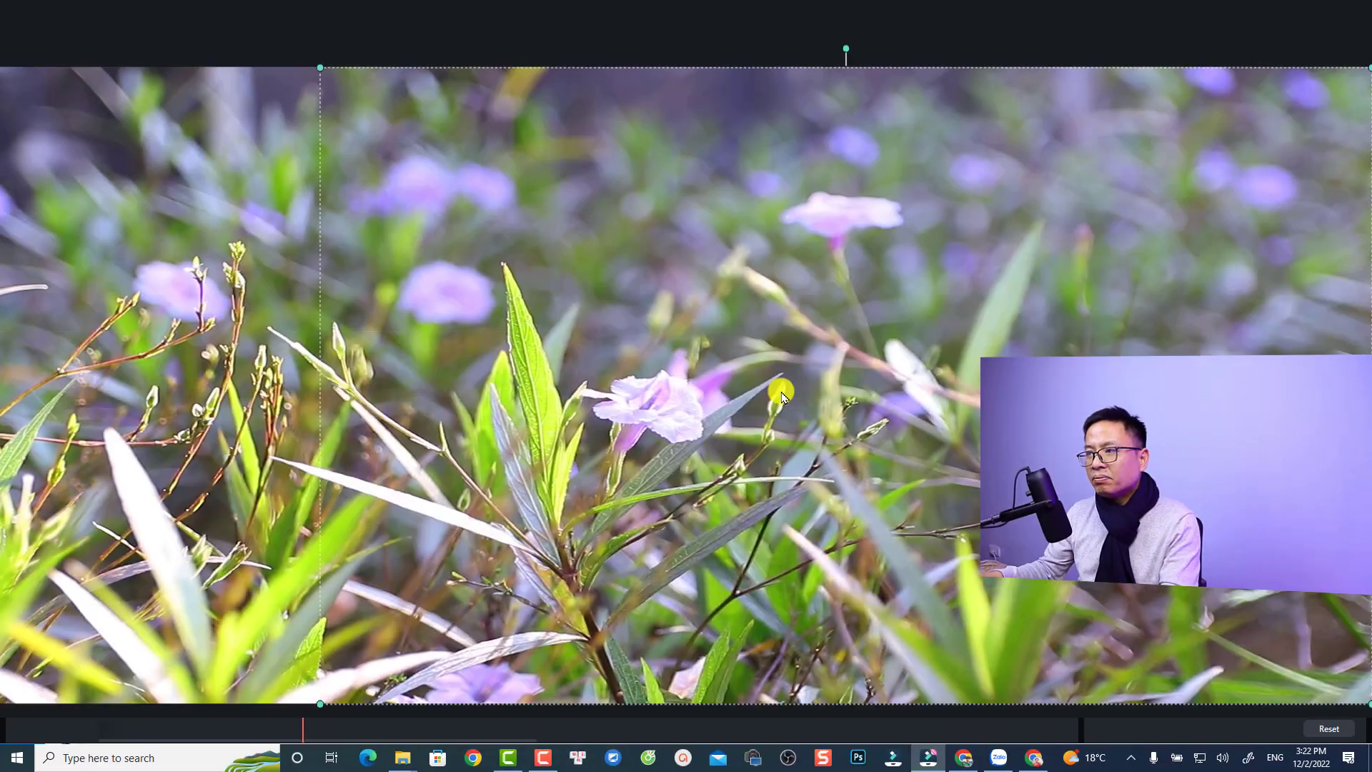
key("alt+Return")
key("alt+Return")
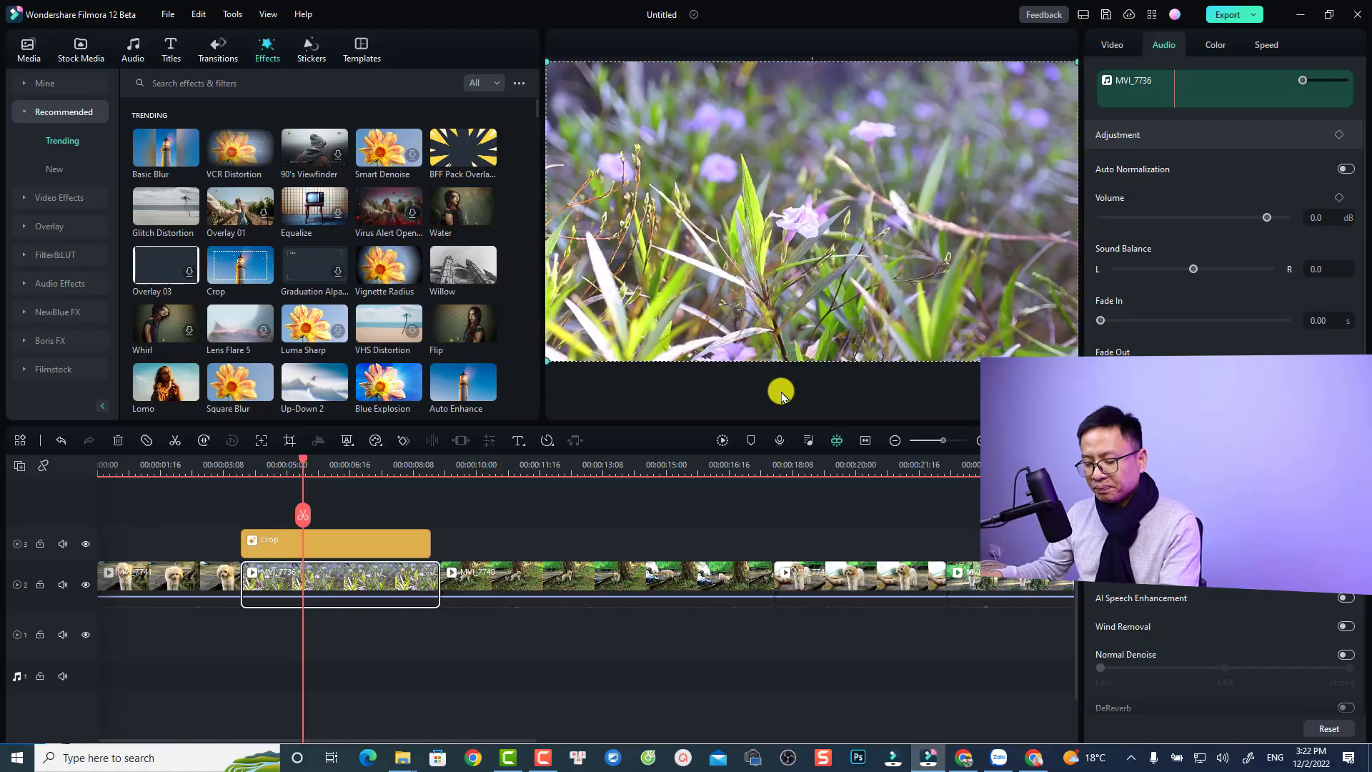
key("alt+Return")
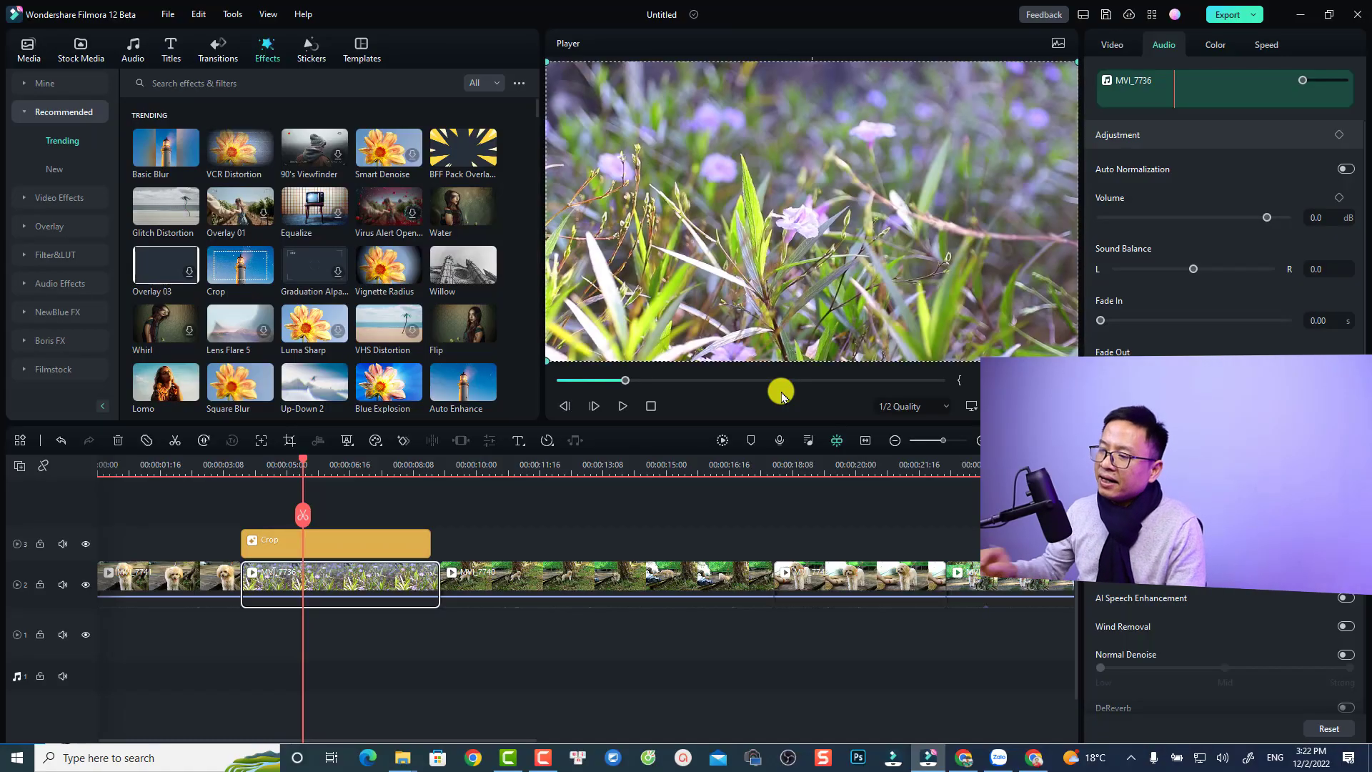
Switch to the Chrome browser and examine the Perpetual Plan's original and discounted prices on the Filmora pricing page.
left_click(965, 764)
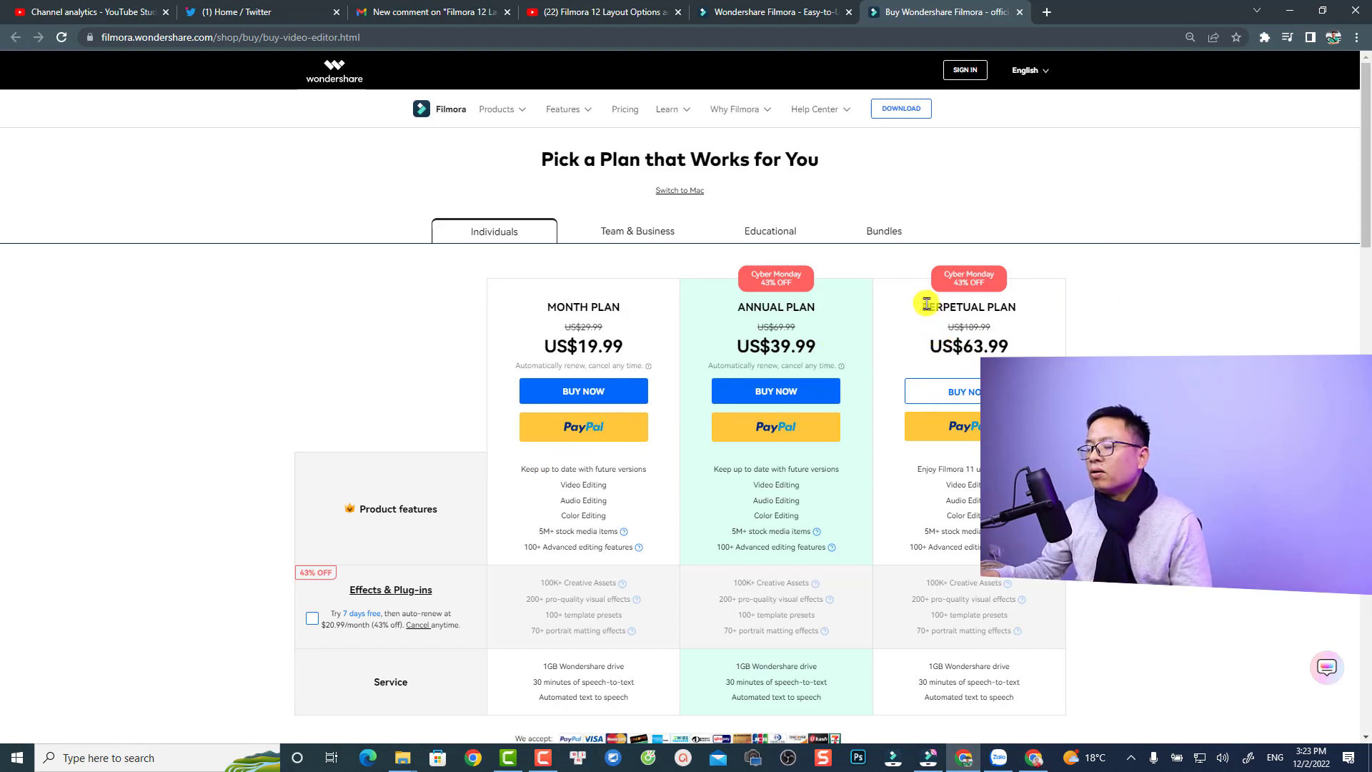
mouse_move(923, 308)
left_mouse_down()
mouse_move(1017, 354)
mouse_move(926, 345)
mouse_move(918, 309)
left_mouse_up()
left_click(1020, 352)
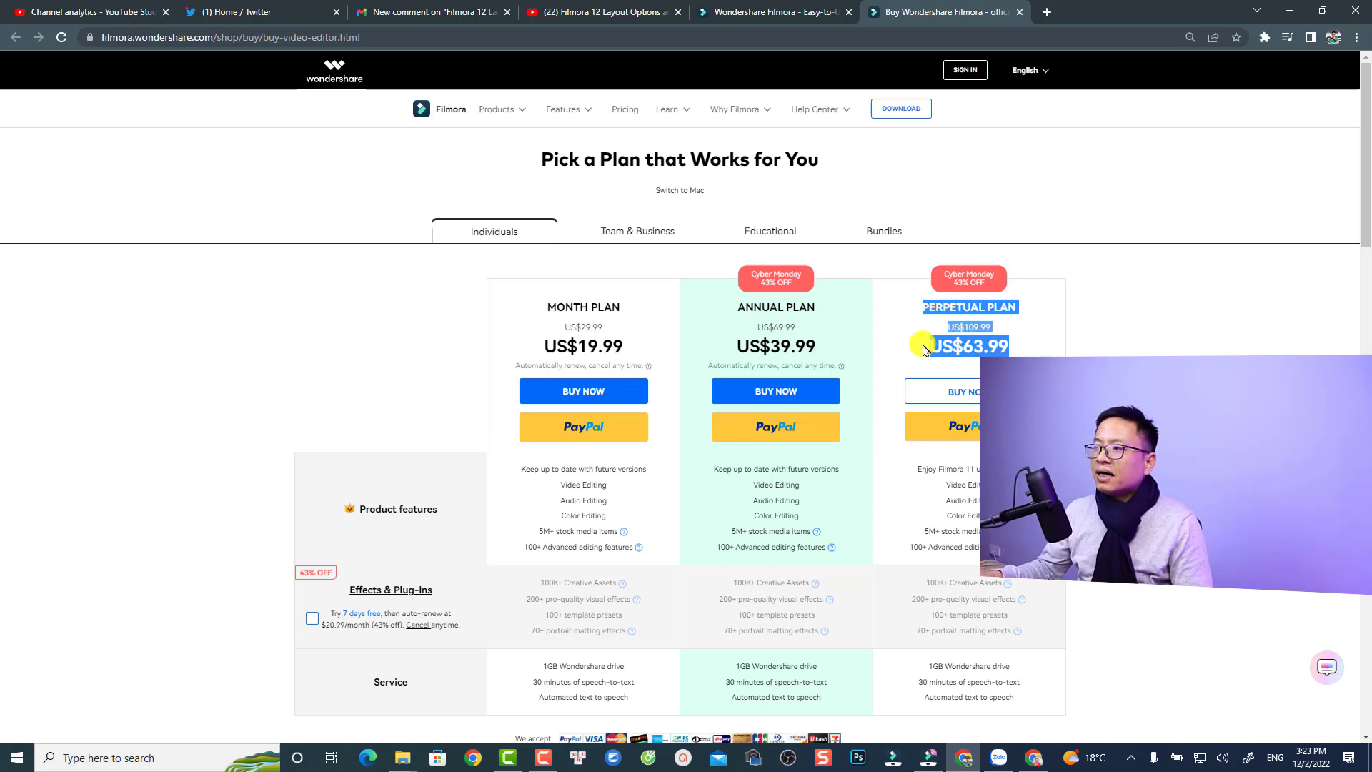
left_click(971, 345)
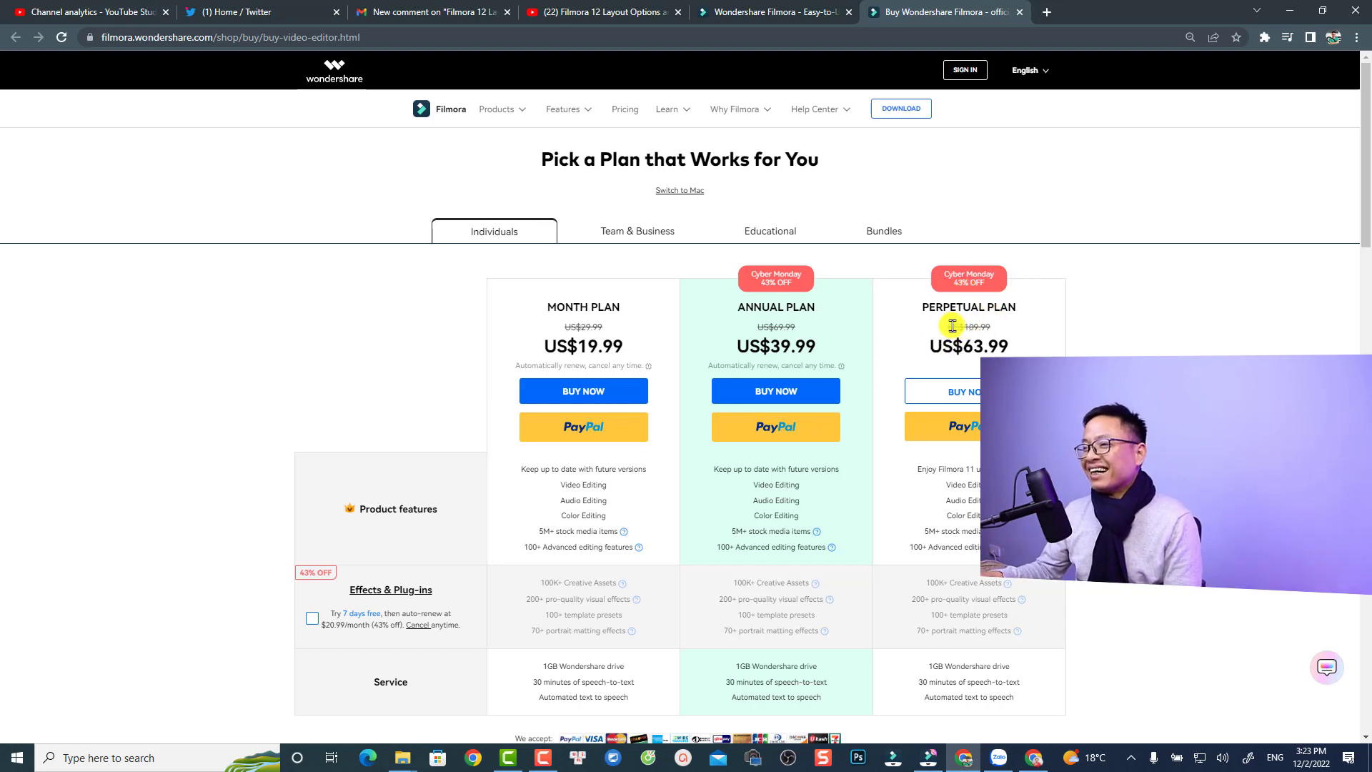
left_click_drag(949, 325, 999, 337)
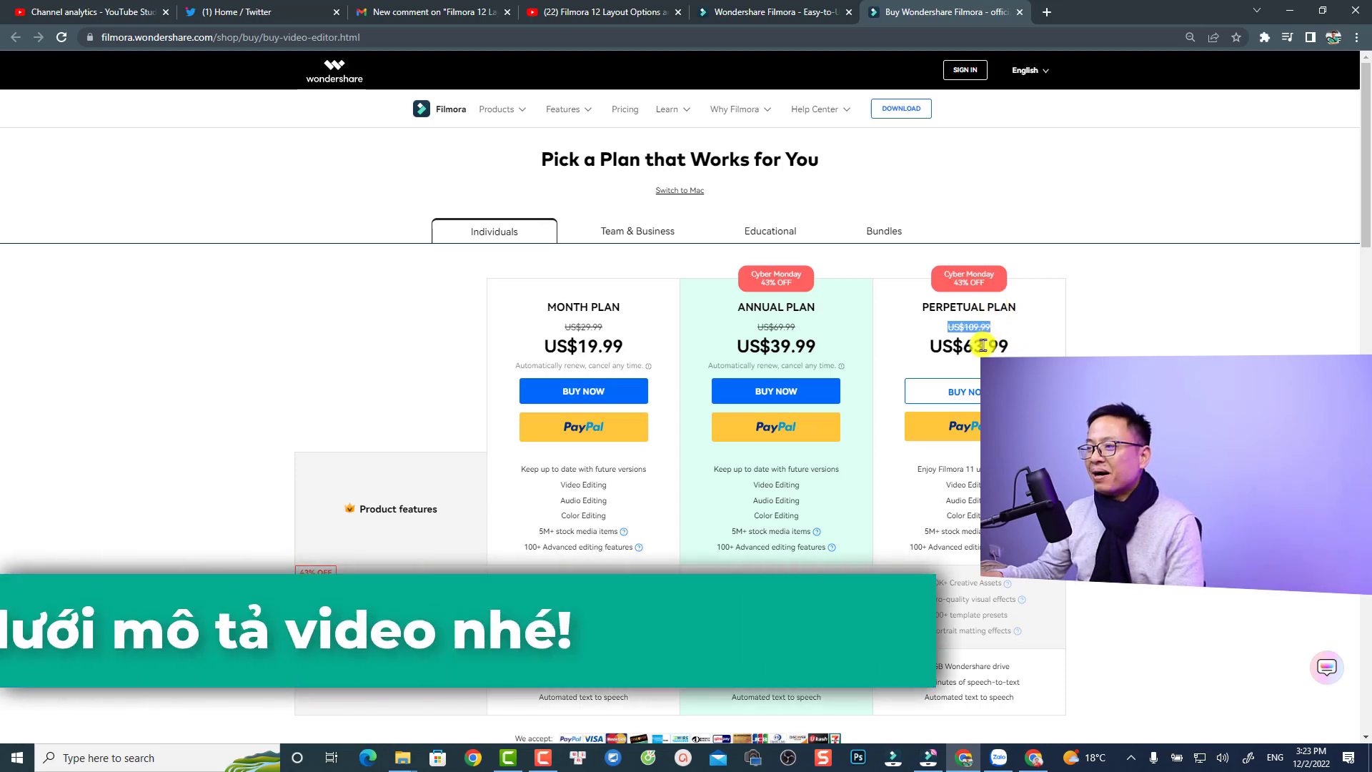
left_click_drag(928, 346, 1018, 350)
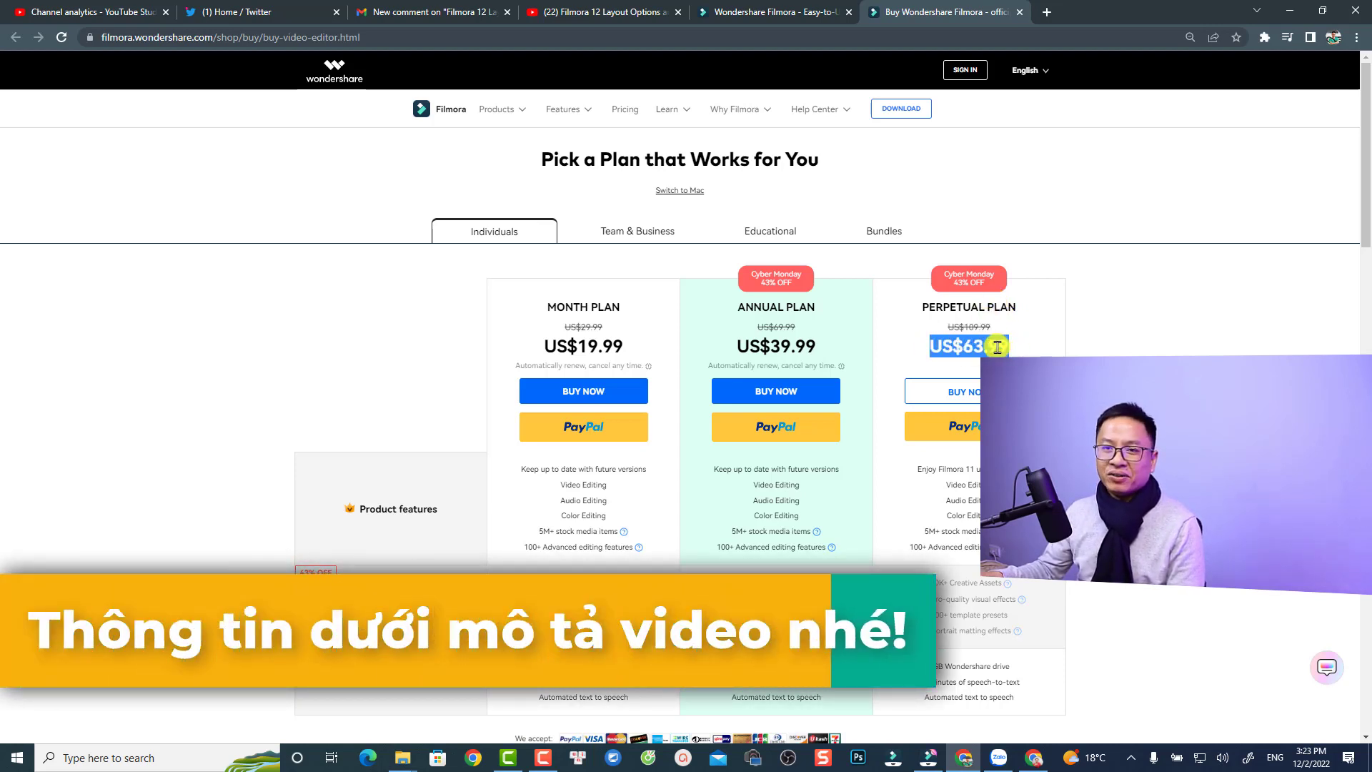
left_click(986, 348)
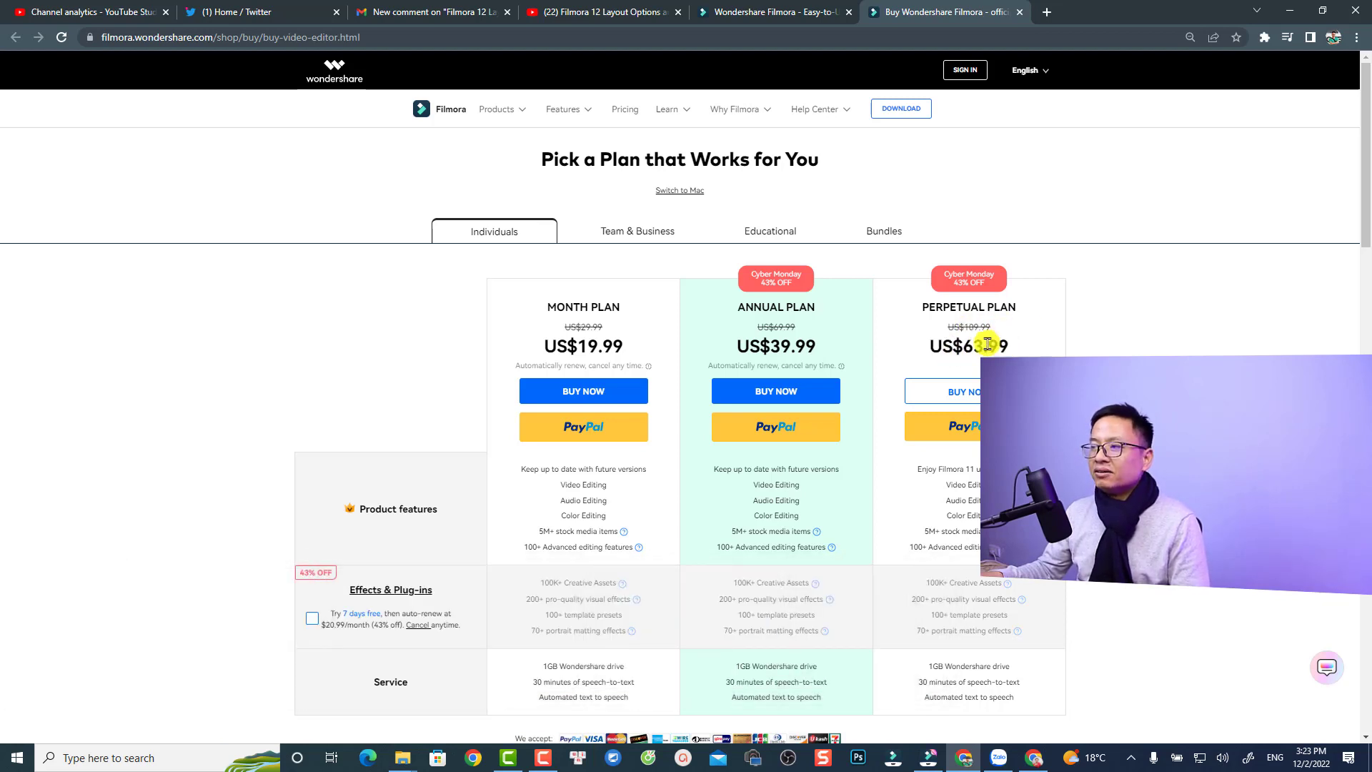